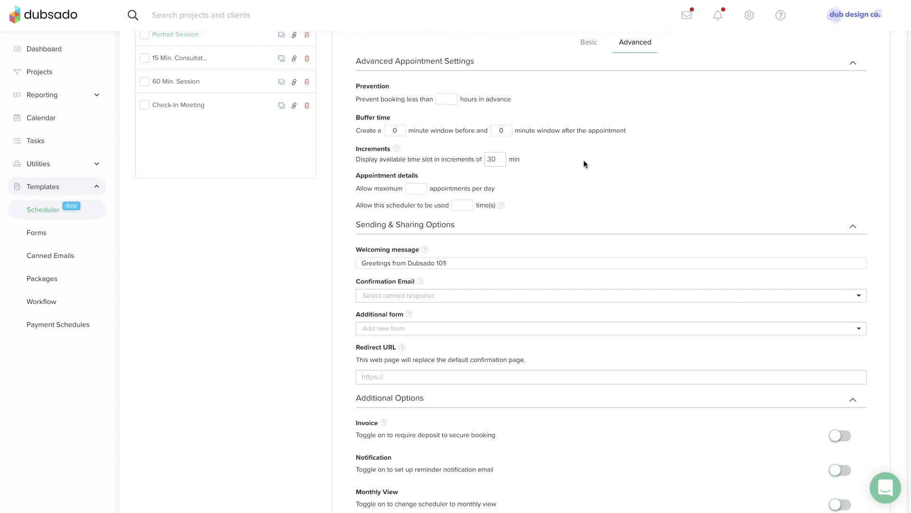
# Enter 24 prevention hours and a 30-minute after-appointment buffer for Portrait Session bookings.
pyautogui.scroll(-1, 584, 163)
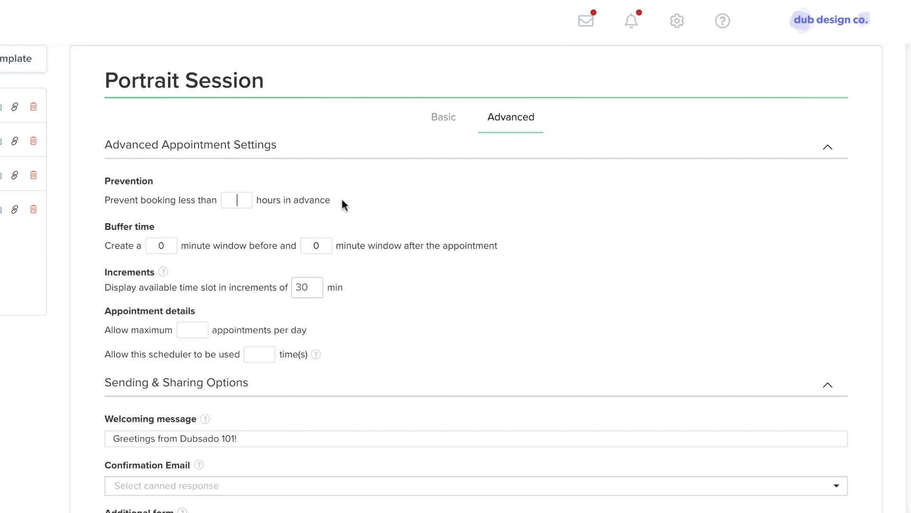
pyautogui.write('24')
pyautogui.doubleClick(324, 246)
pyautogui.write('30')
pyautogui.doubleClick(299, 288)
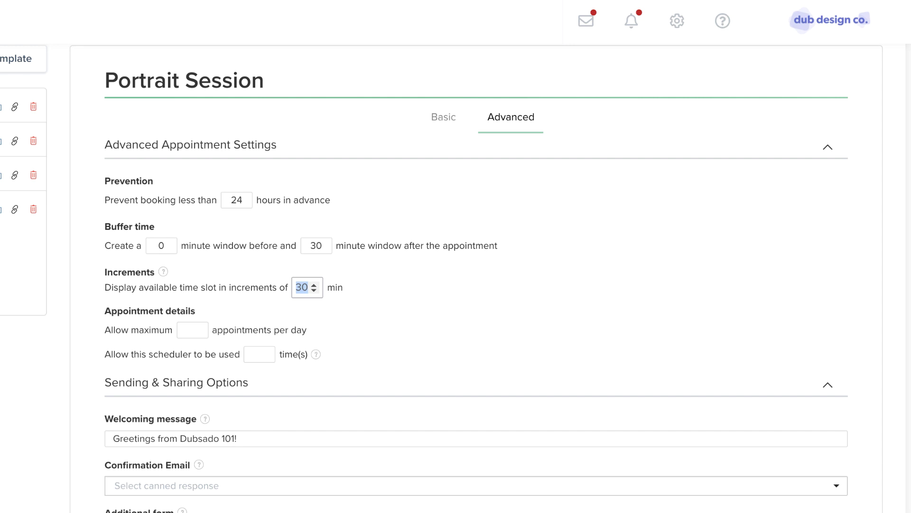
# Preview 15-minute time slot increments, then change the increment to 60 minutes.
pyautogui.write('15')
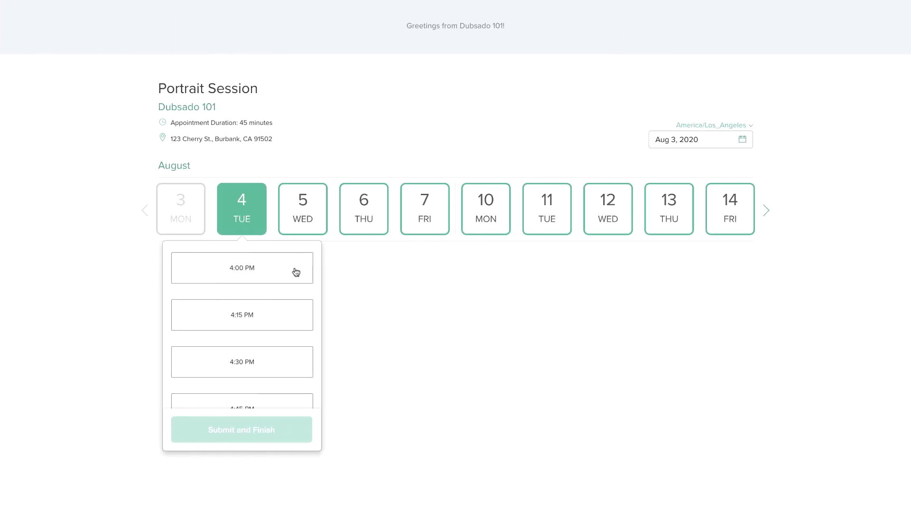
pyautogui.scroll(-2, 297, 272)
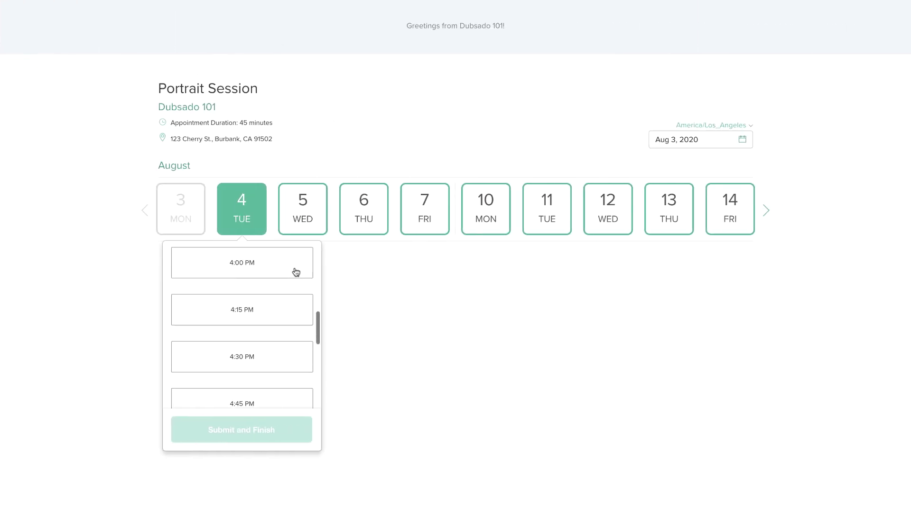
pyautogui.scroll(-2, 296, 272)
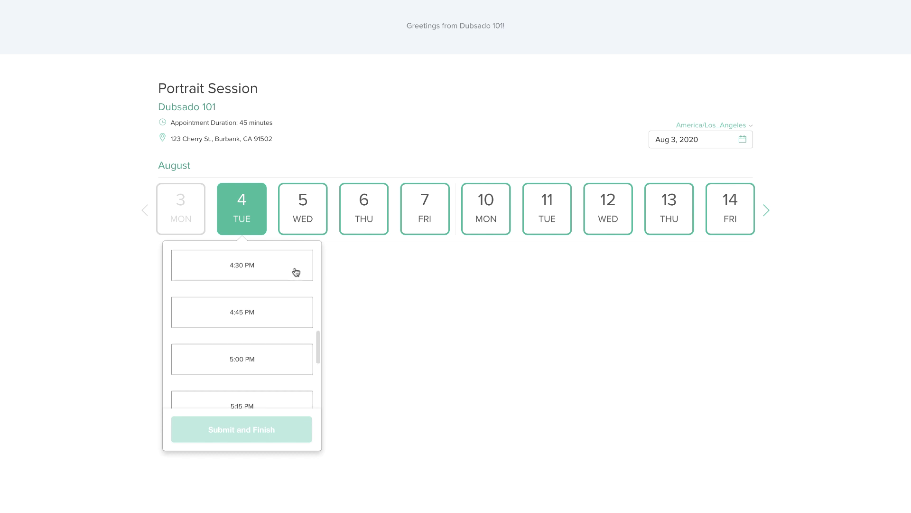
pyautogui.scroll(2, 295, 270)
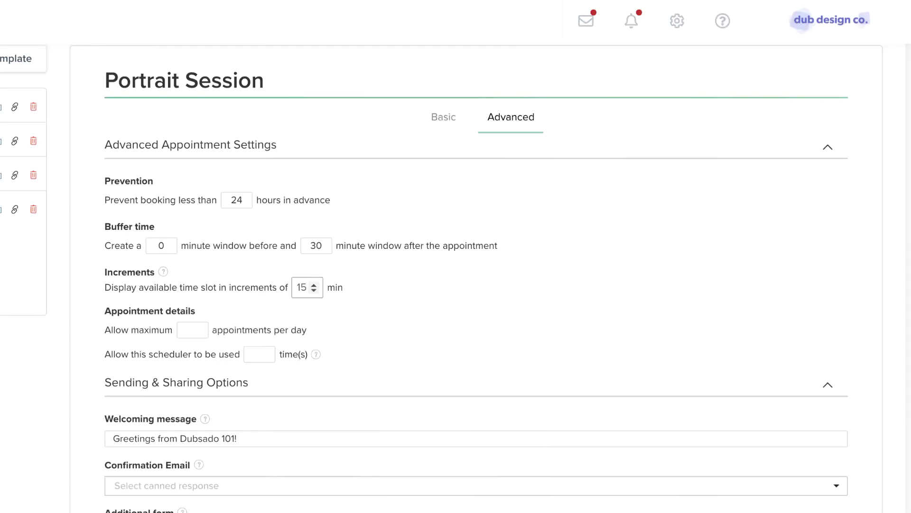
pyautogui.doubleClick(303, 287)
pyautogui.press('BackSpace')
pyautogui.write('60')
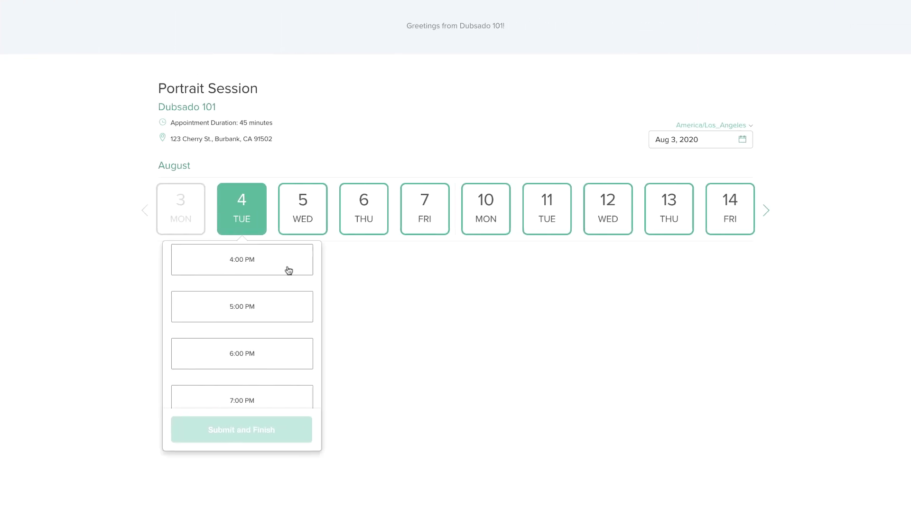
pyautogui.scroll(-2, 289, 270)
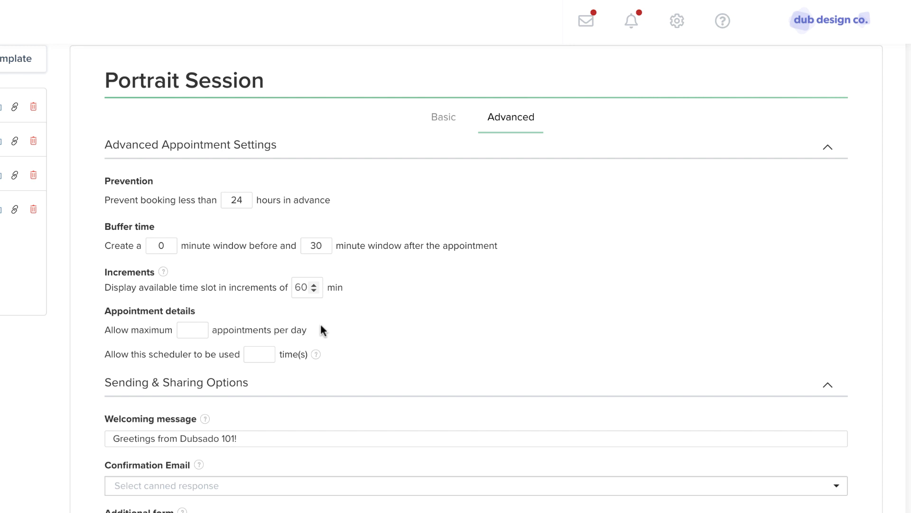
# Set the maximum to 3 appointments per day and the scheduler usage limit to 3 times.
pyautogui.click(192, 330)
pyautogui.write('3')
pyautogui.press('Tab')
pyautogui.write('3')
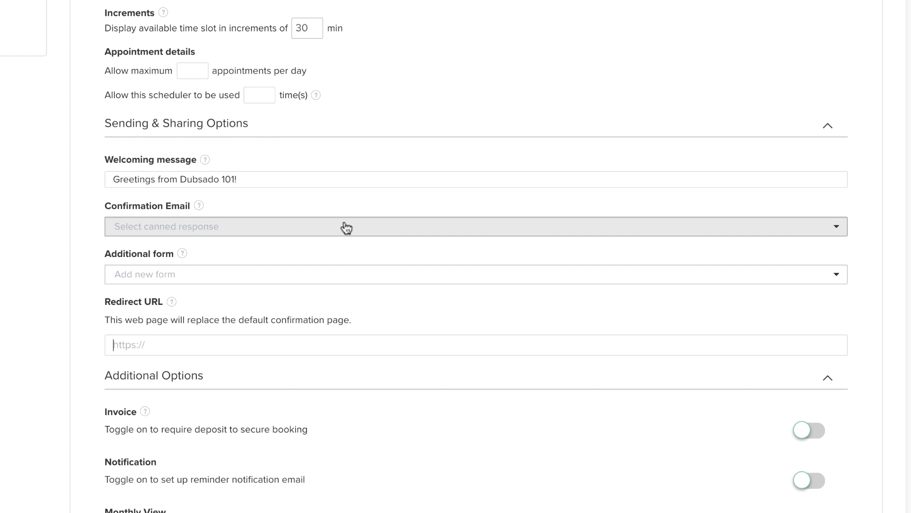
# Use the Scheduler - Confirmation canned response as the confirmation email and open the booking preview.
pyautogui.click(346, 227)
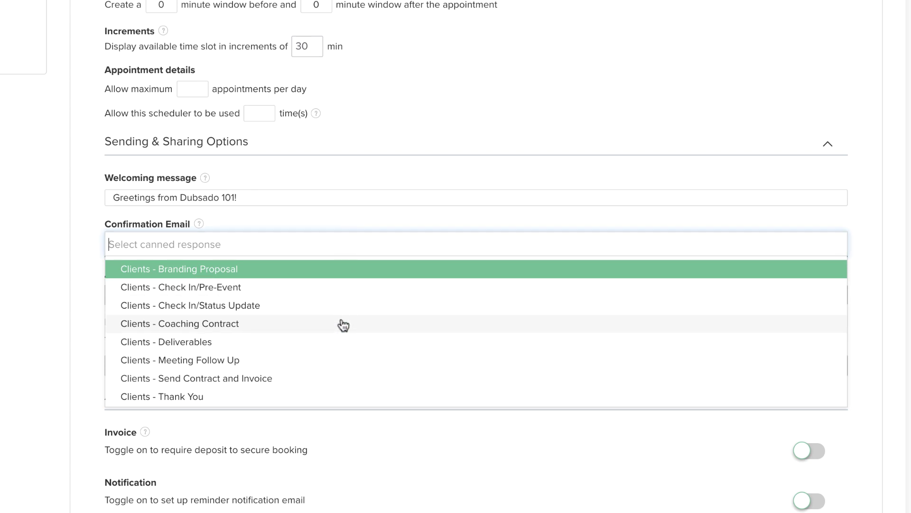
pyautogui.scroll(-5, 344, 325)
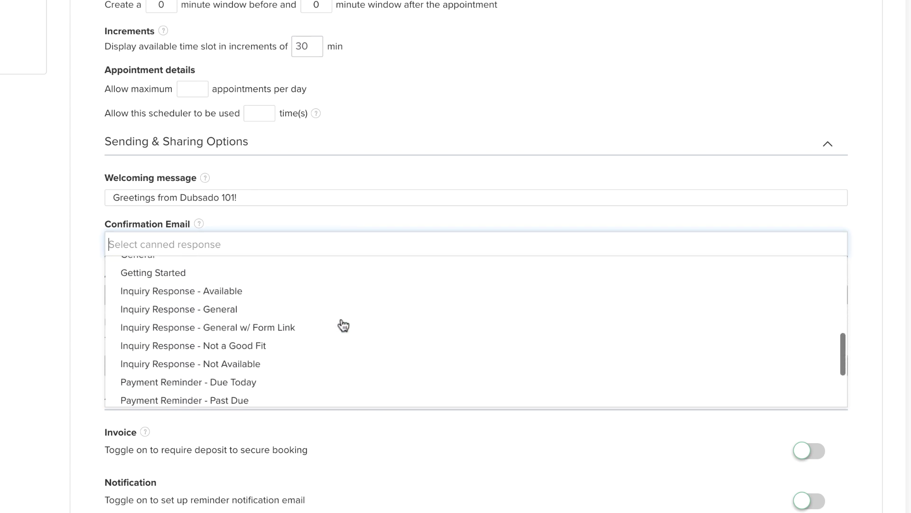
pyautogui.scroll(-3, 344, 325)
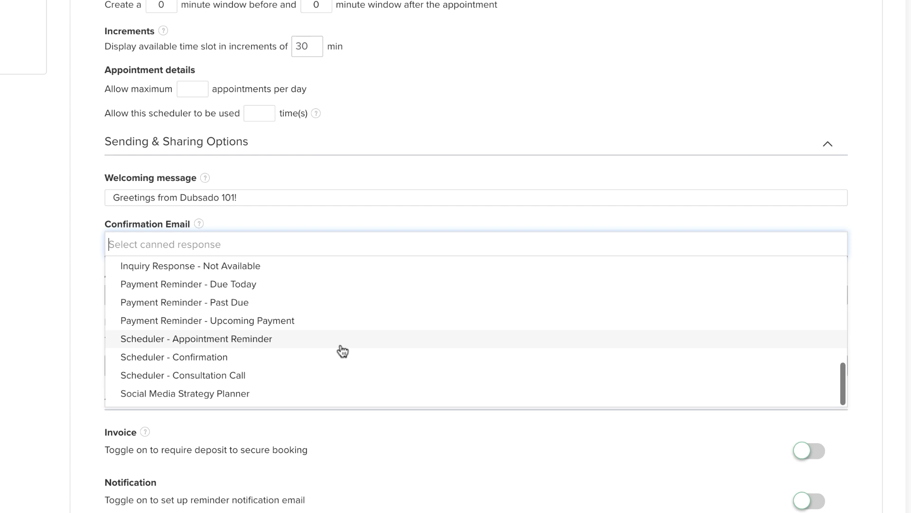
pyautogui.click(340, 356)
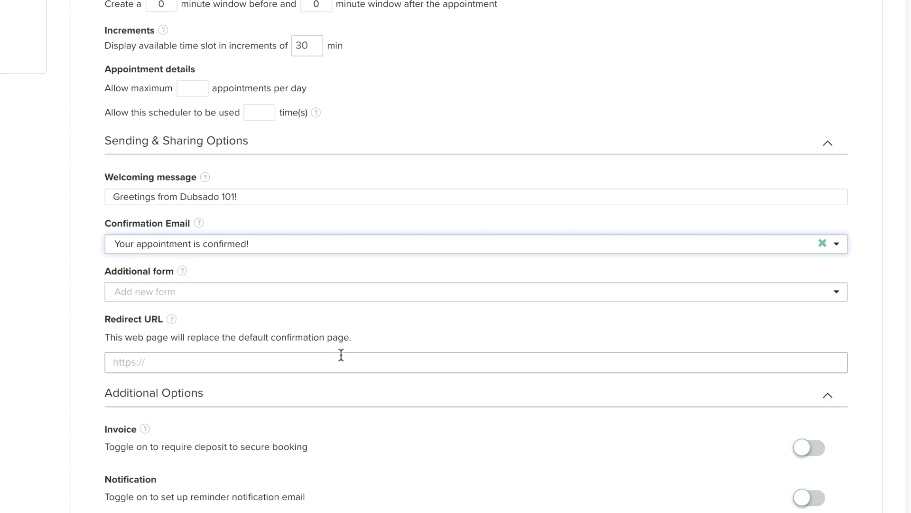
pyautogui.click(340, 295)
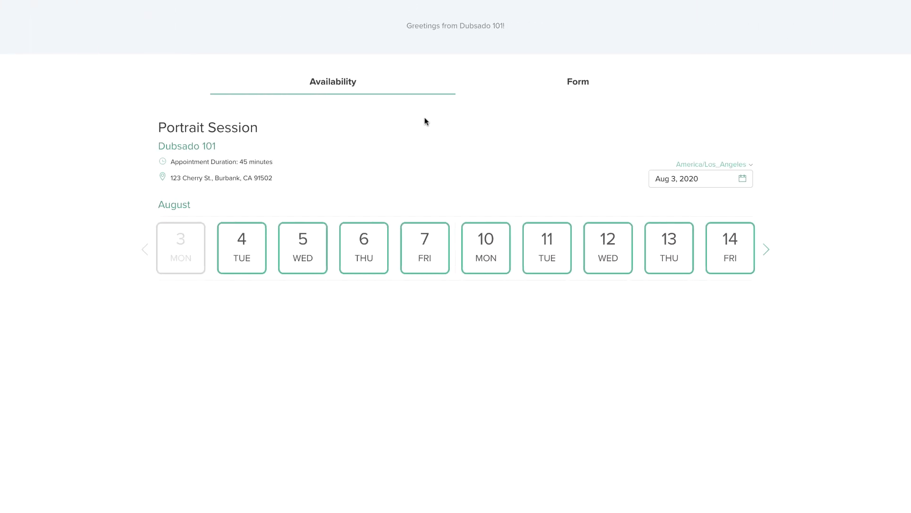
# Set the additional form to Website Contact Form, then replace it with Coaching Intake Form.
pyautogui.click(579, 90)
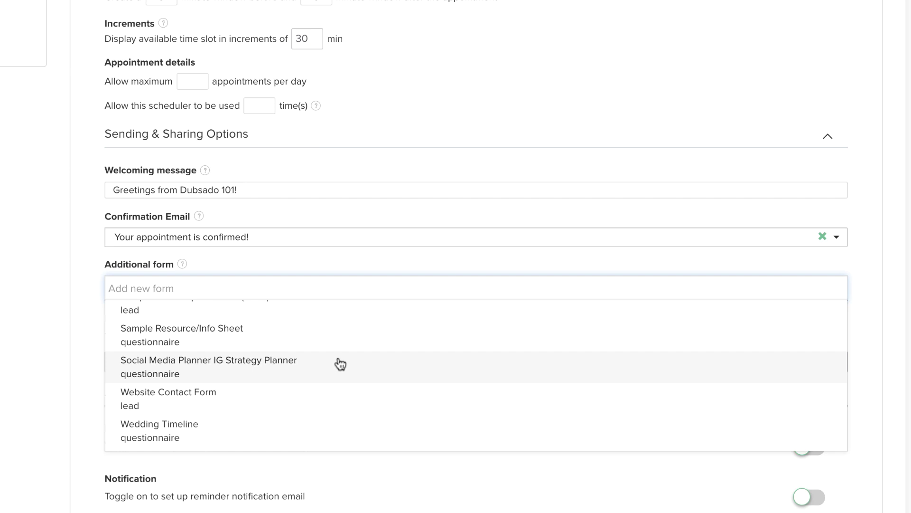
pyautogui.click(335, 401)
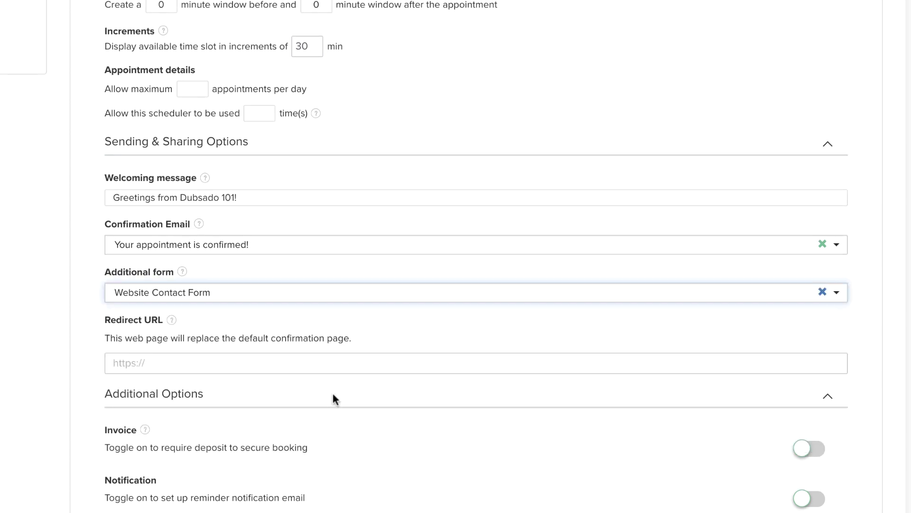
pyautogui.click(306, 298)
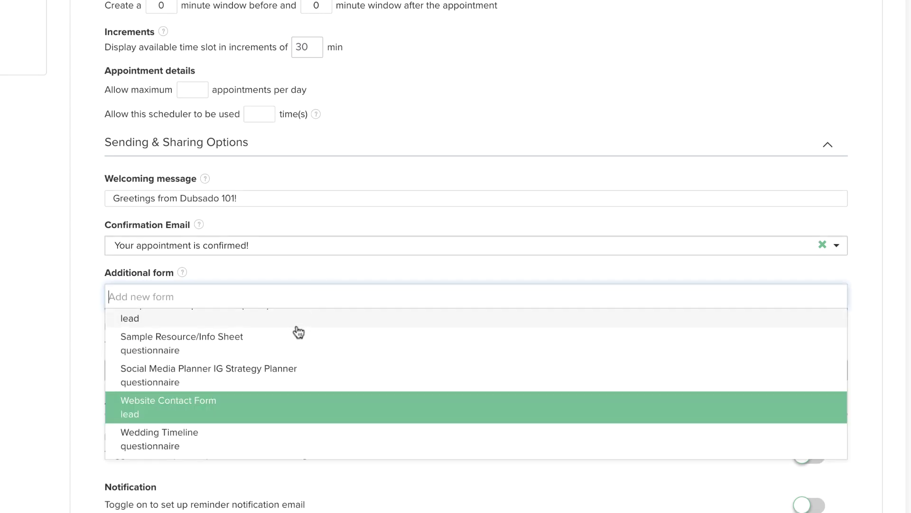
pyautogui.scroll(5, 298, 349)
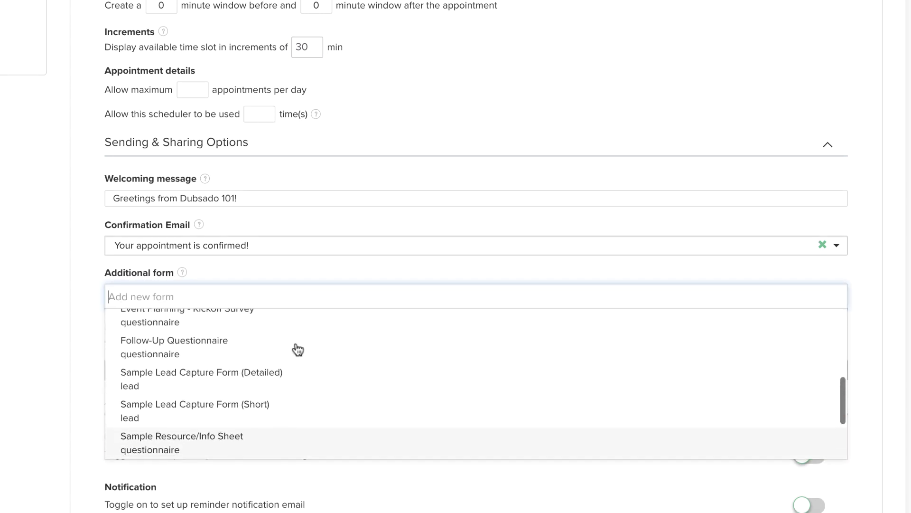
pyautogui.scroll(3, 298, 350)
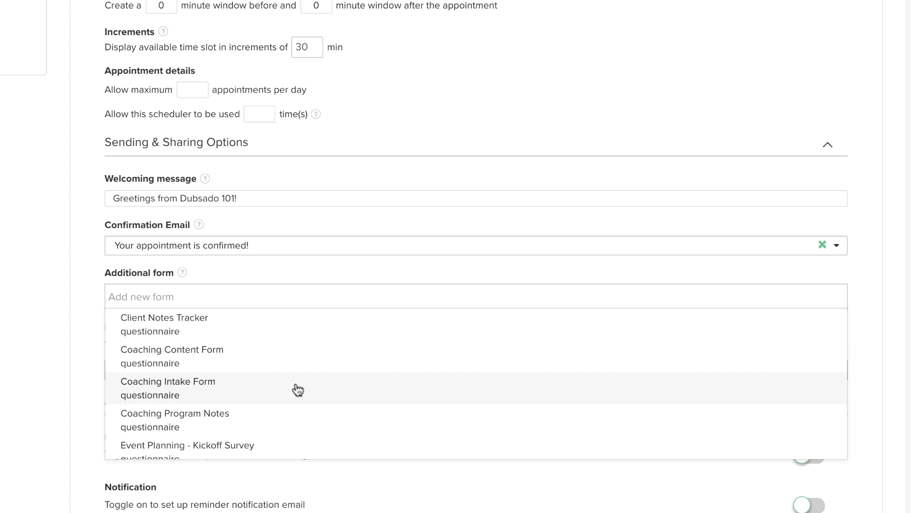
pyautogui.click(297, 389)
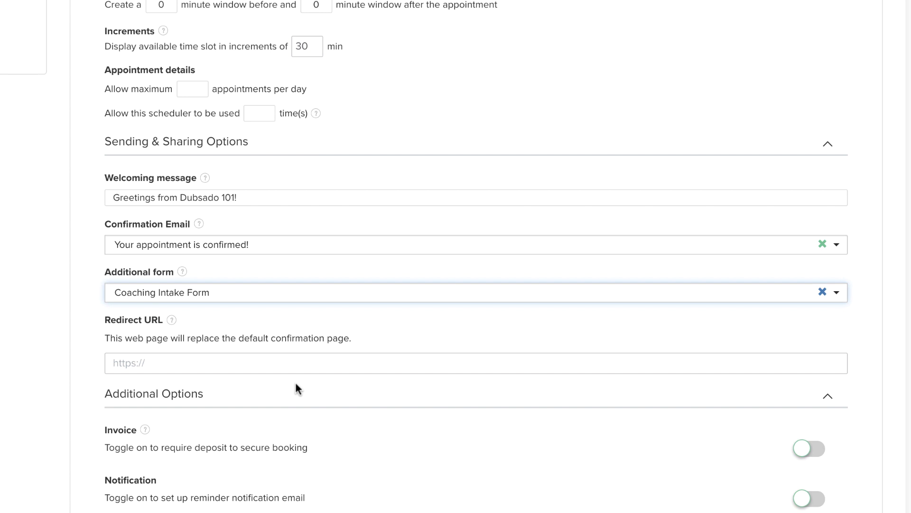
pyautogui.click(289, 362)
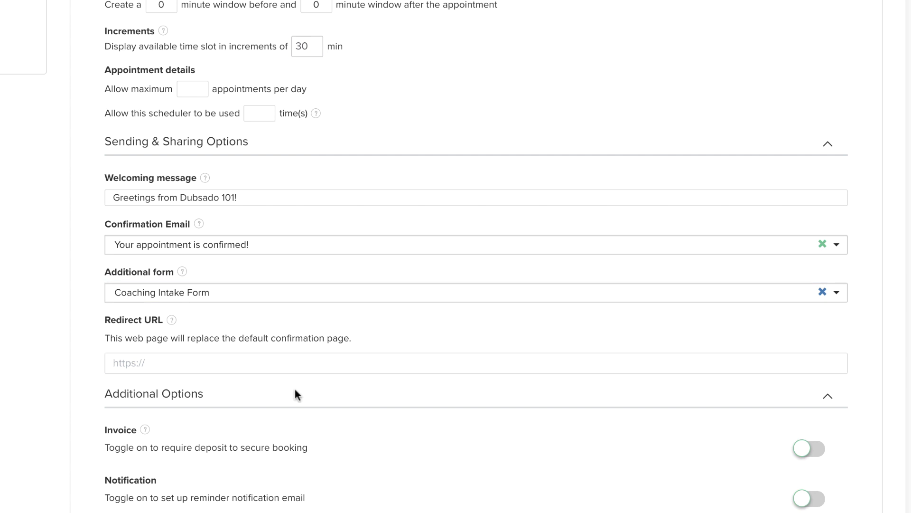
pyautogui.write('https://www.dubsado.com/')
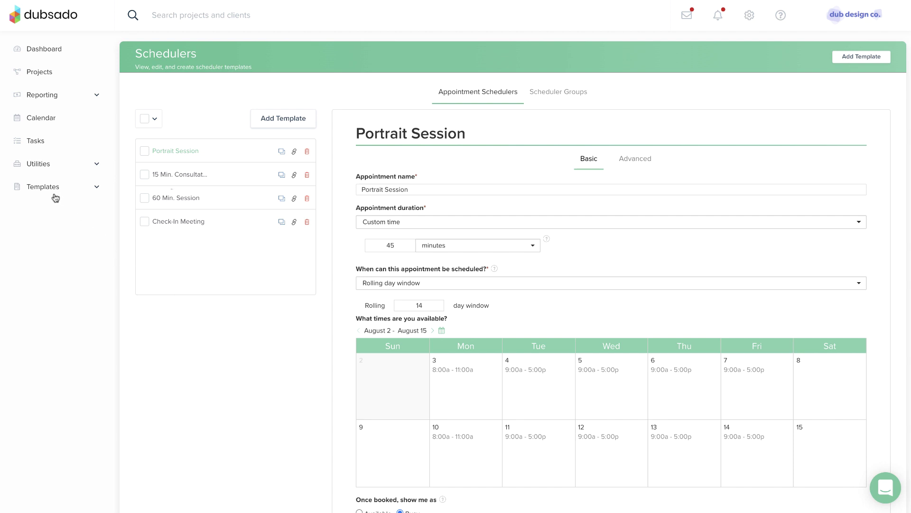
# Go to Templates > Canned Emails and show the Edit Templates system email list.
pyautogui.click(52, 190)
pyautogui.click(51, 256)
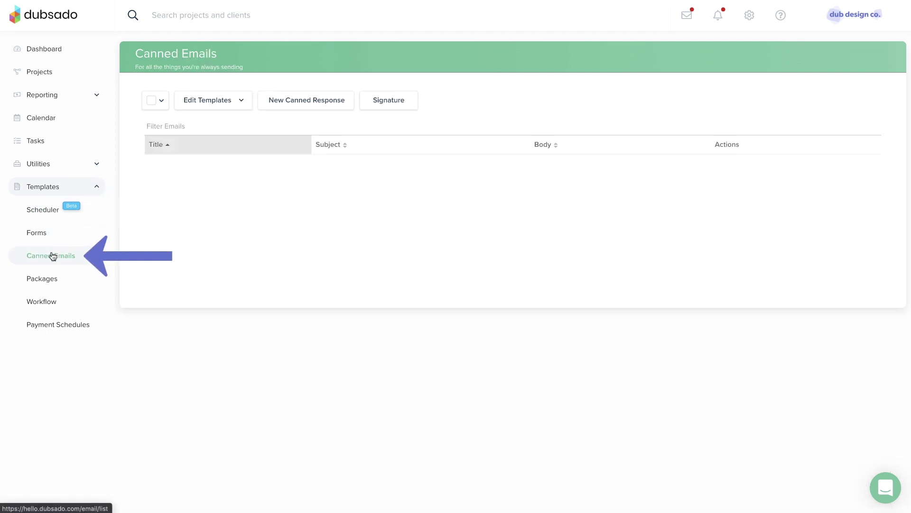
pyautogui.click(217, 108)
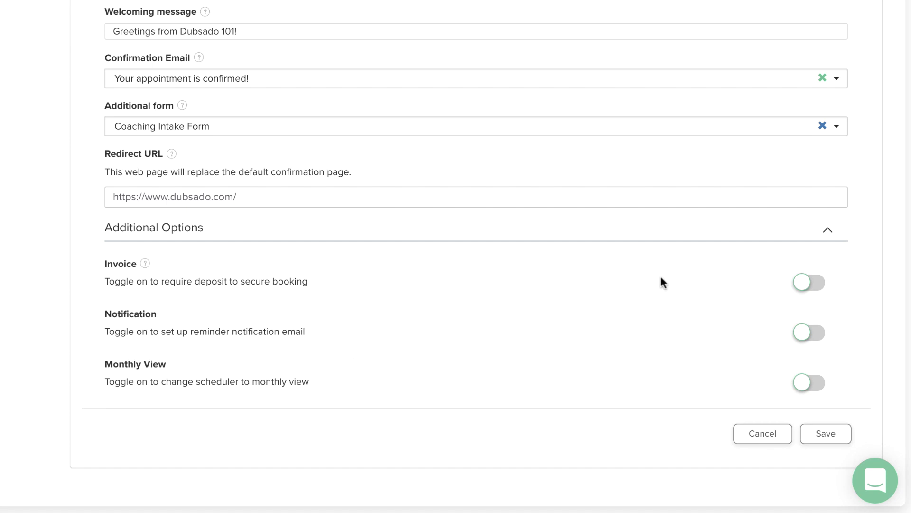
# Require a deposit invoice with a Deposit line item of quantity 1 at $50.
pyautogui.click(807, 282)
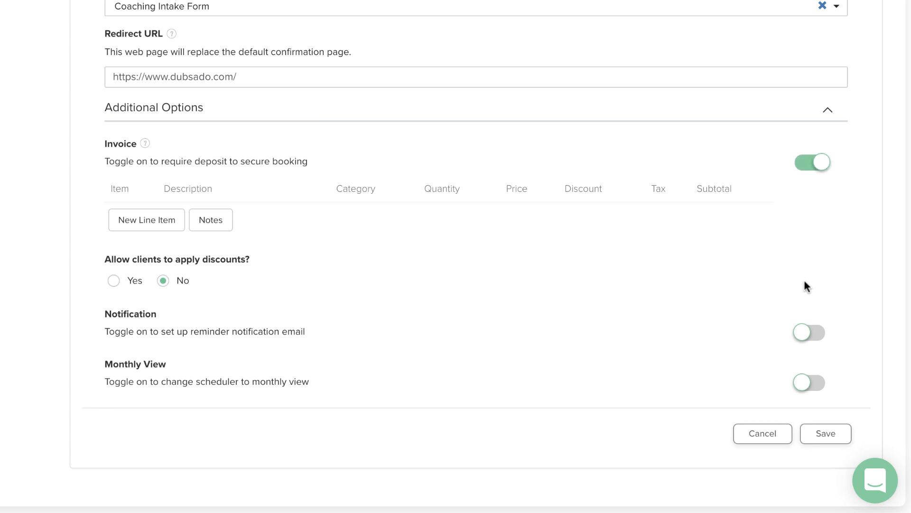
pyautogui.click(170, 223)
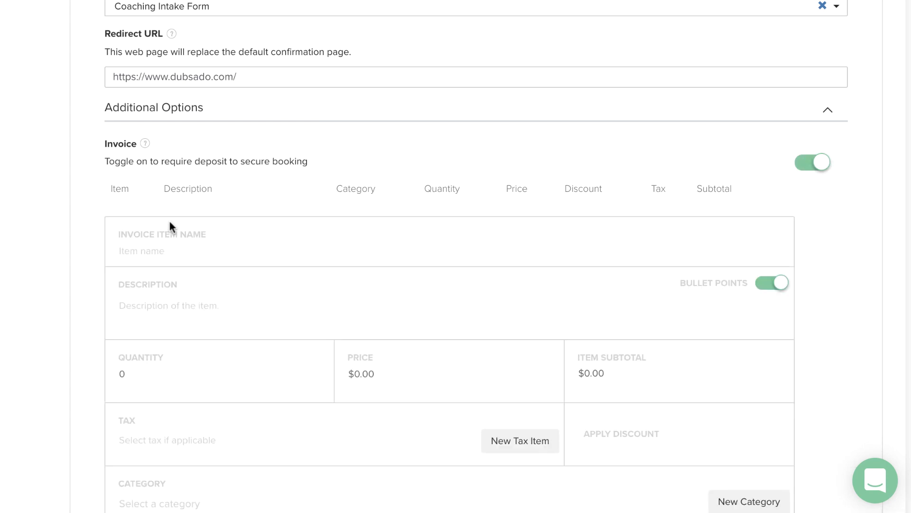
pyautogui.click(174, 257)
pyautogui.write('Deposit')
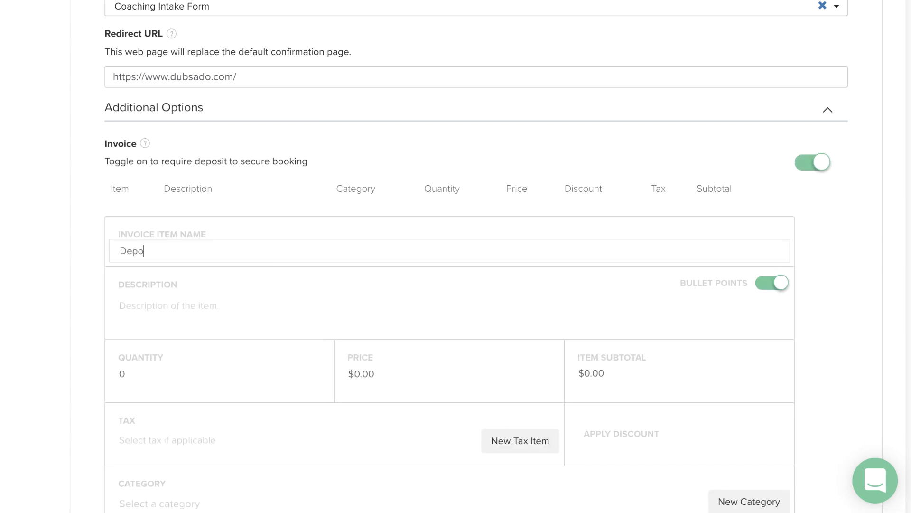
pyautogui.click(120, 375)
pyautogui.write('1')
pyautogui.click(370, 381)
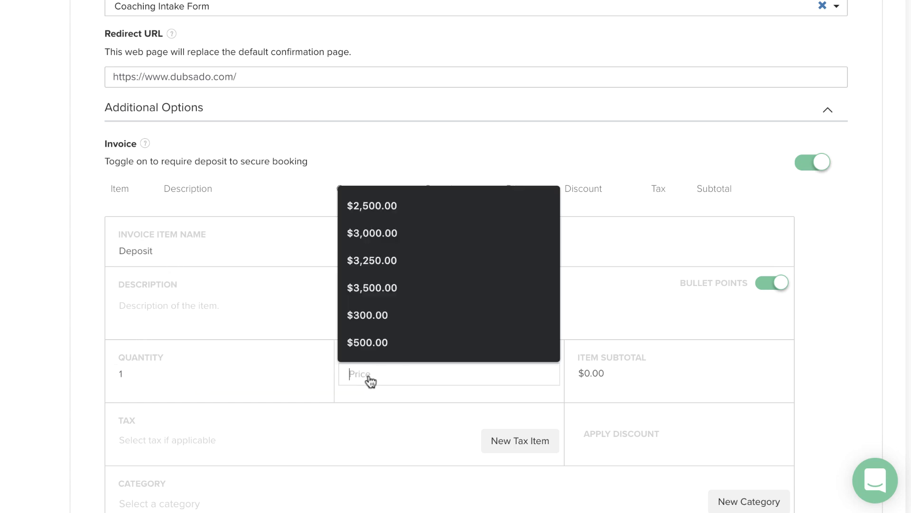
pyautogui.write('50')
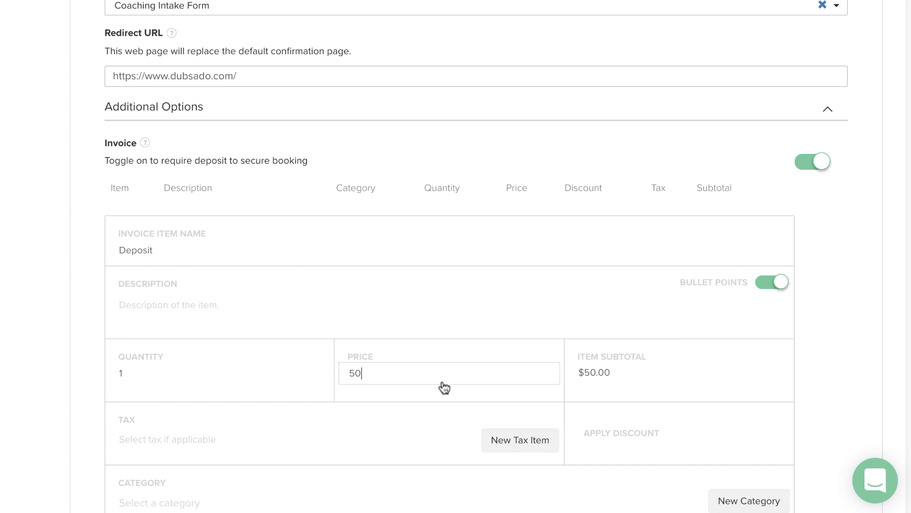
pyautogui.scroll(-2, 444, 385)
pyautogui.click(688, 439)
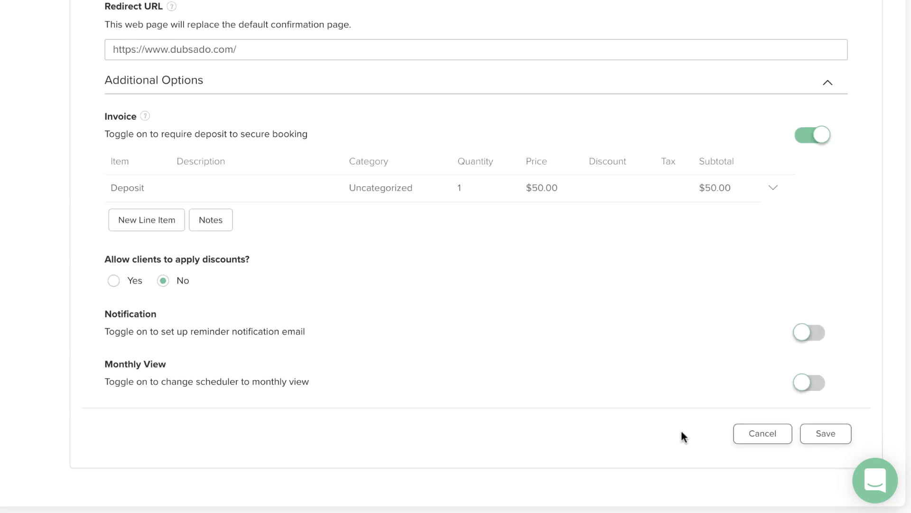
# Allow clients to apply both the 50 OFF and 25 OFF discounts.
pyautogui.click(114, 281)
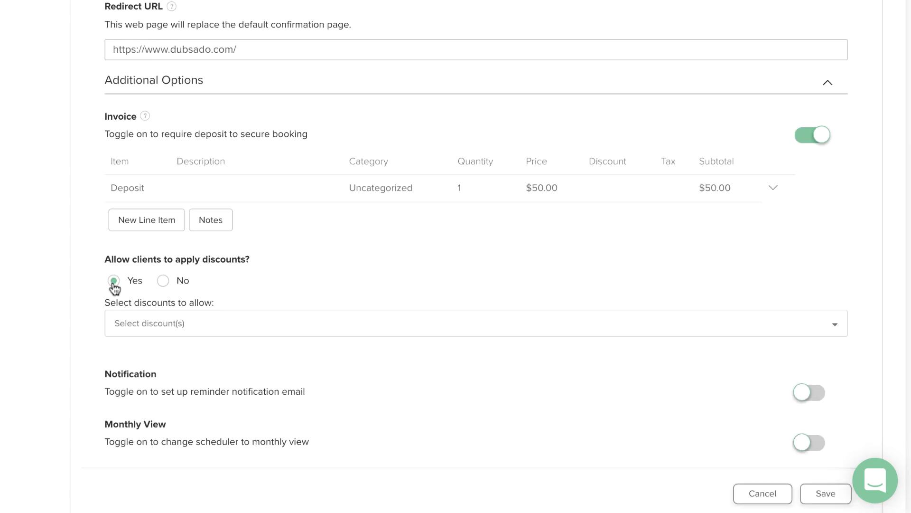
pyautogui.click(167, 326)
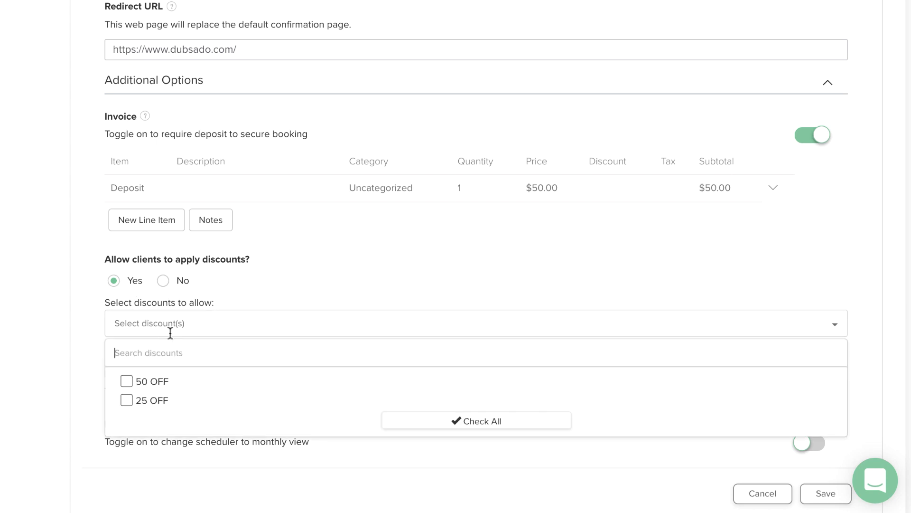
pyautogui.click(404, 424)
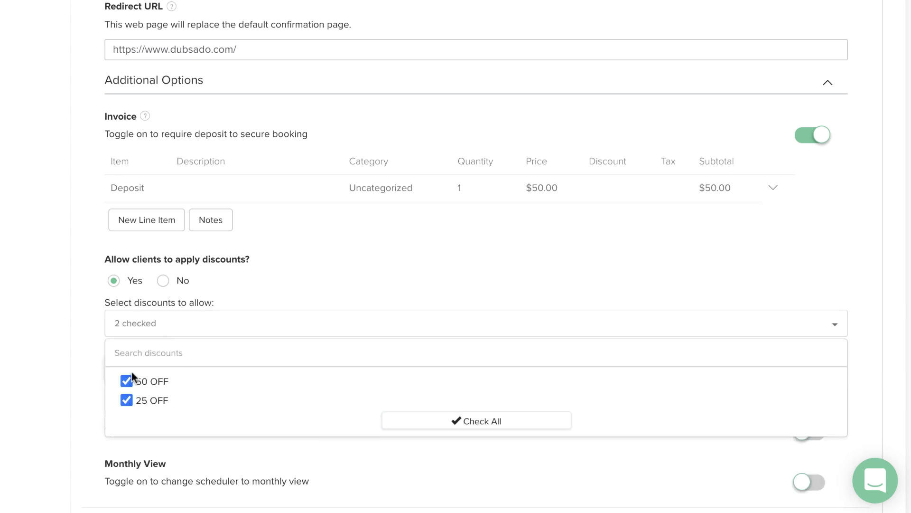
pyautogui.click(82, 362)
pyautogui.scroll(-3, 83, 362)
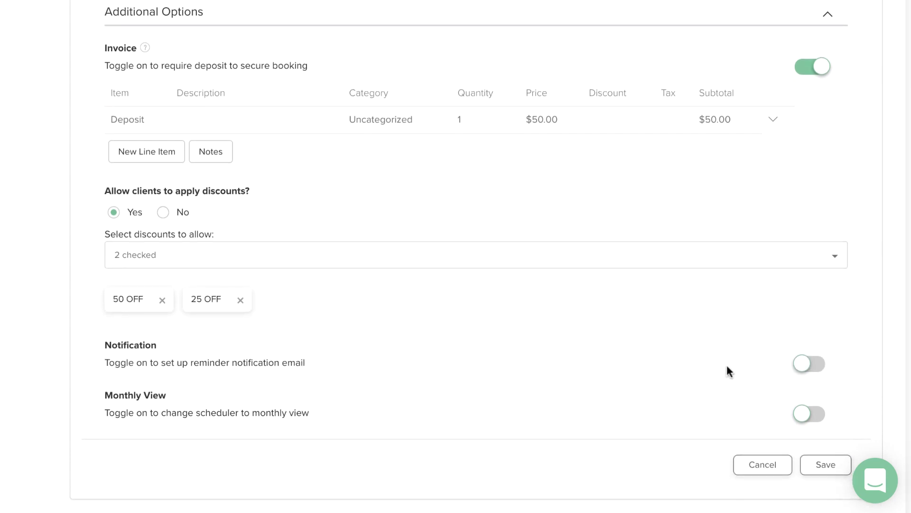
# Add a reminder notification 24 hours before, using the Your Upcoming Appointment canned email.
pyautogui.click(801, 367)
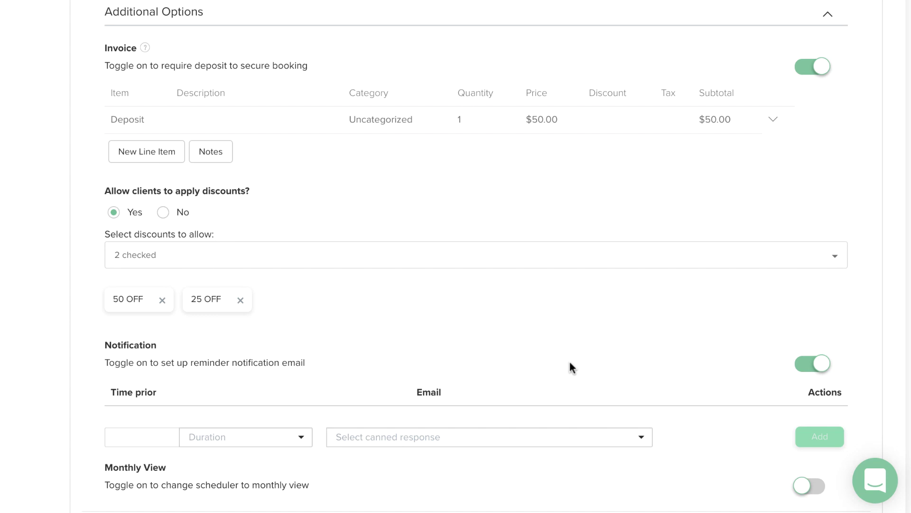
pyautogui.scroll(-3, 451, 356)
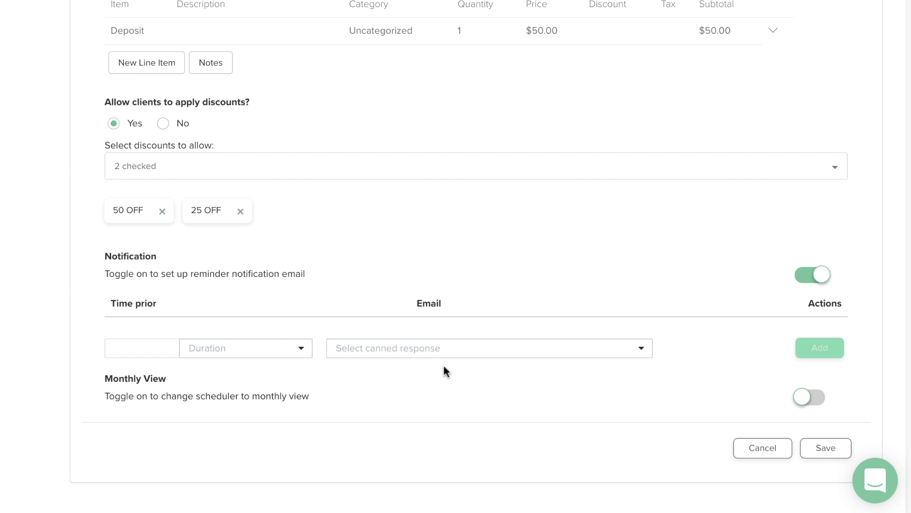
pyautogui.click(261, 349)
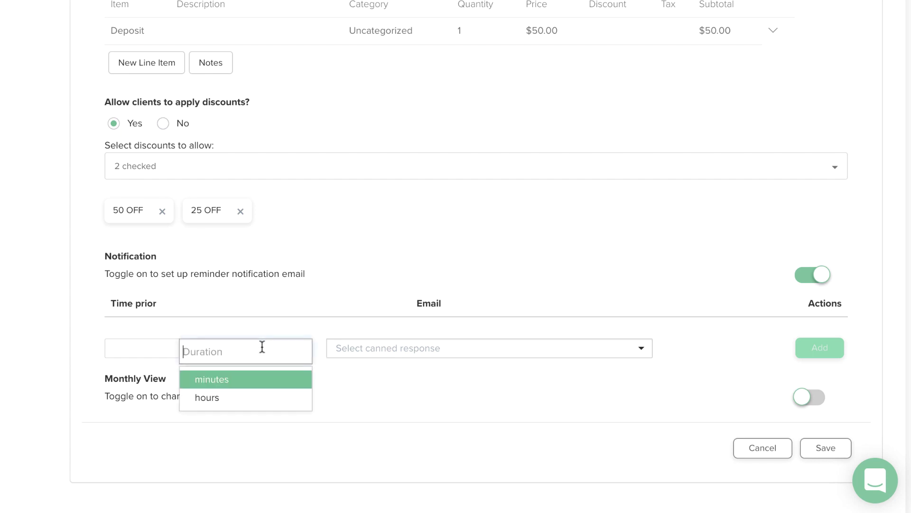
pyautogui.click(256, 397)
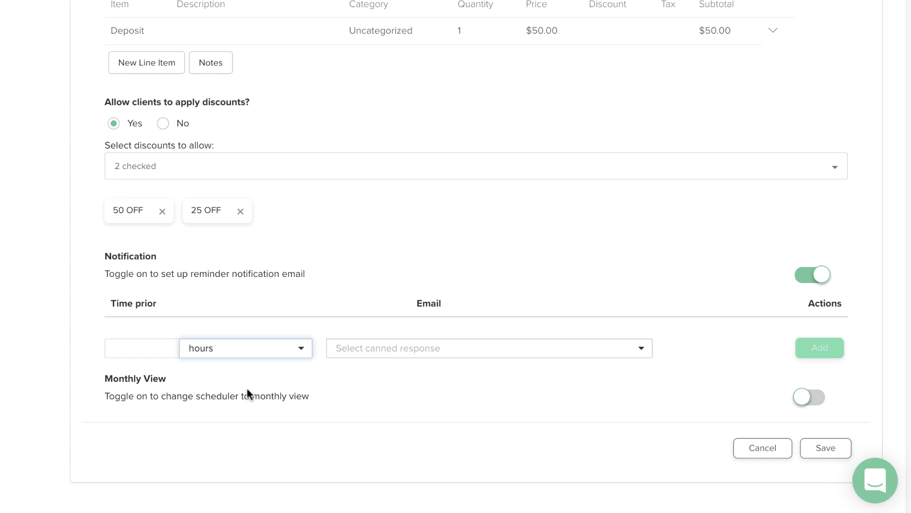
pyautogui.click(148, 347)
pyautogui.write('24')
pyautogui.click(363, 353)
pyautogui.scroll(-4, 378, 424)
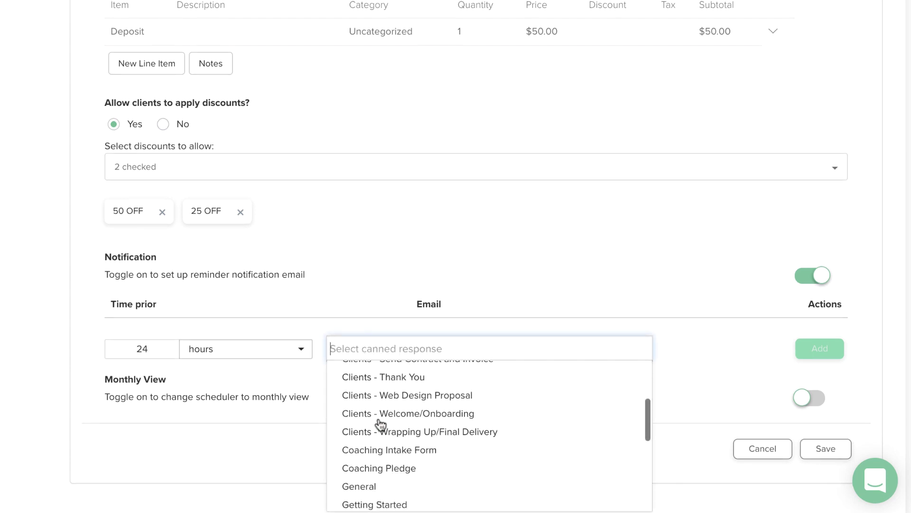
pyautogui.scroll(-4, 379, 425)
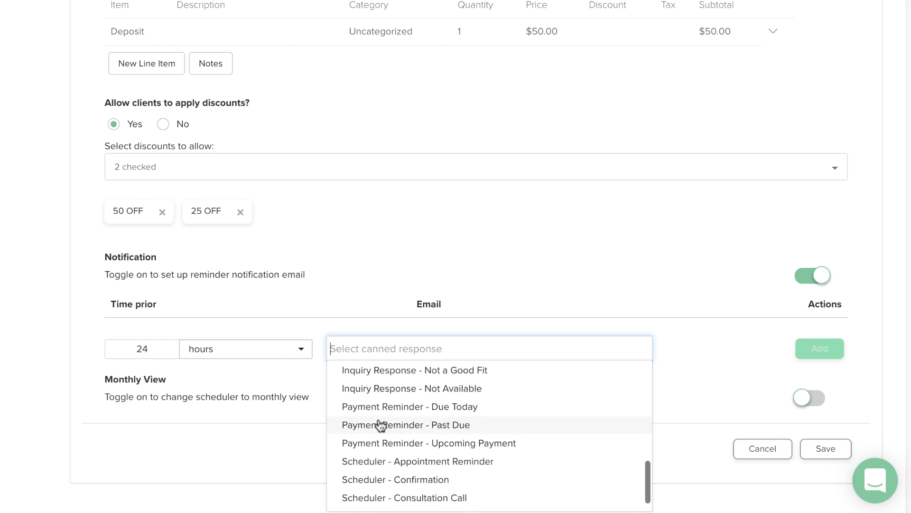
pyautogui.click(382, 460)
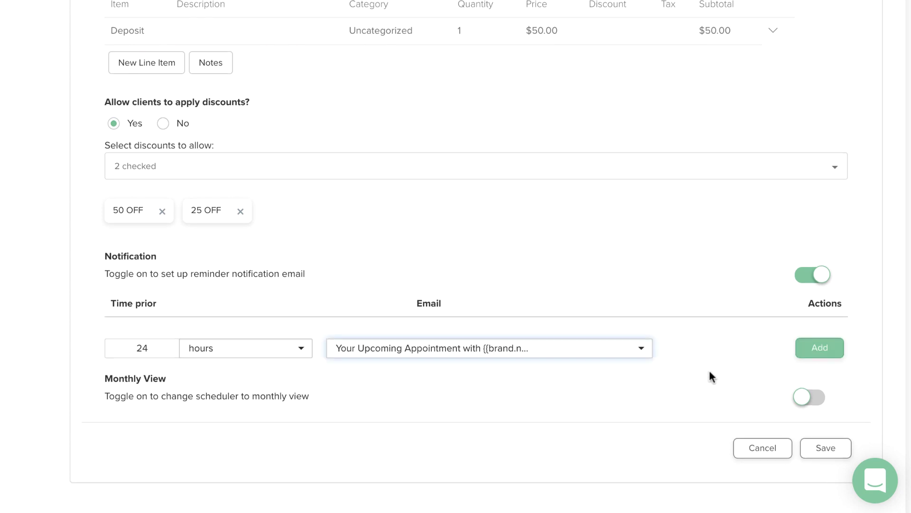
pyautogui.click(809, 353)
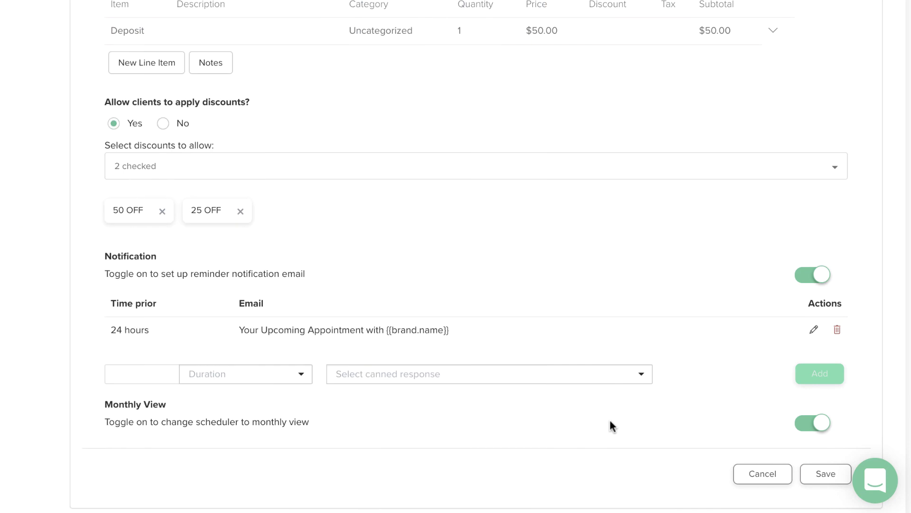
# Scroll down to reach the Monthly View setting.
pyautogui.scroll(-2, 611, 426)
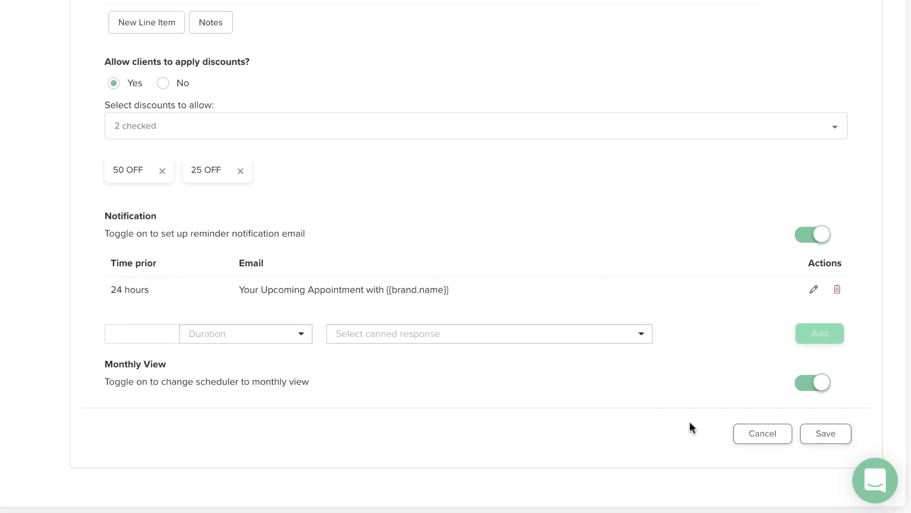